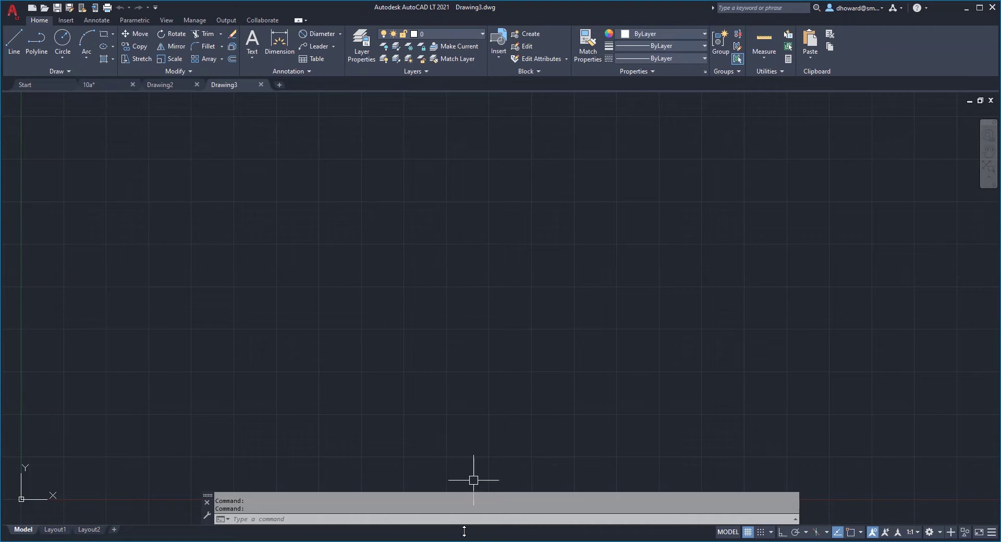
left_click(416, 501)
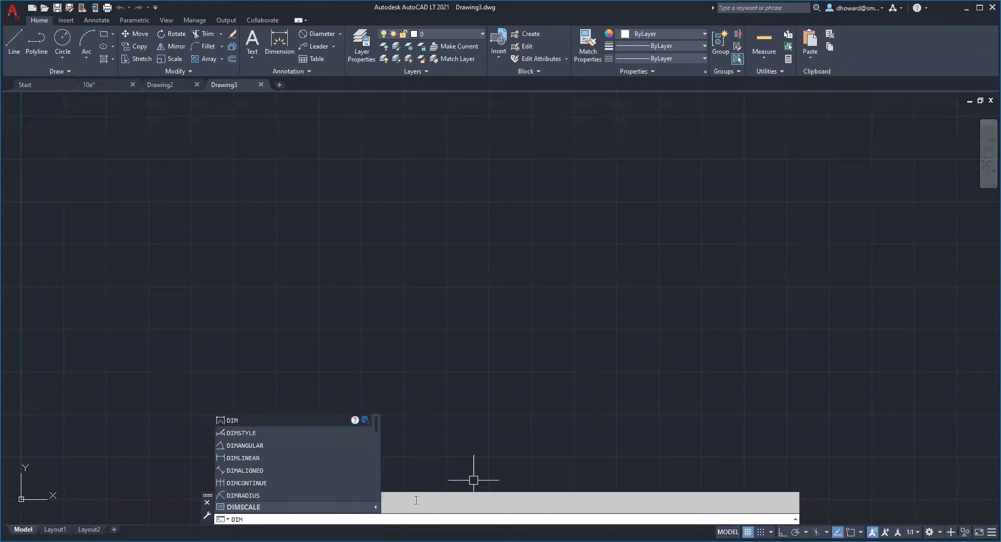
left_click(245, 432)
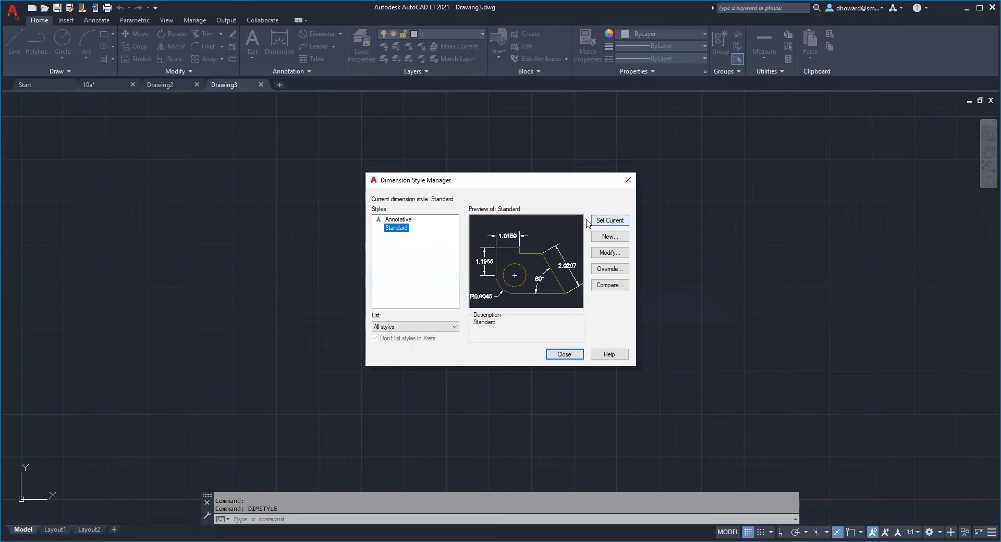
left_click(628, 180)
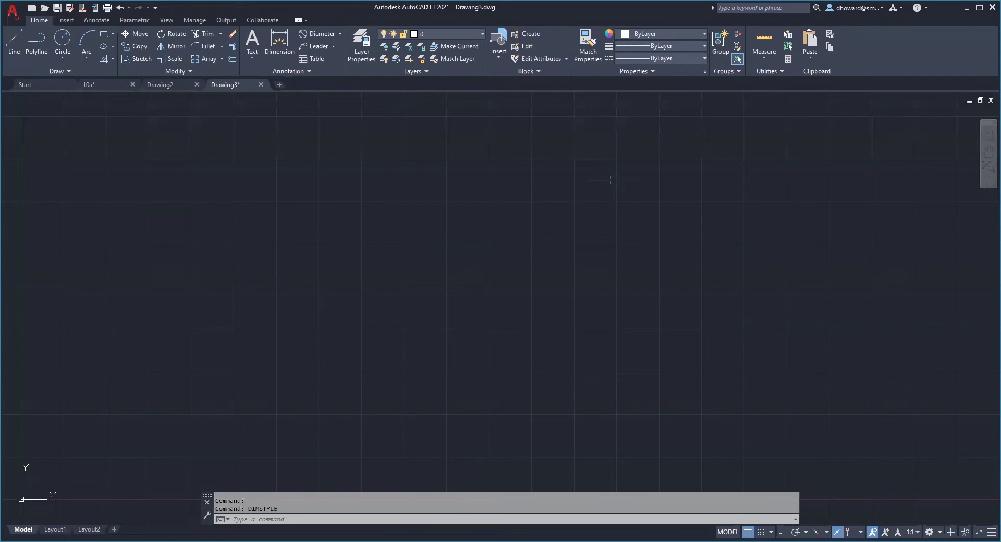
Create a new dimension style based on Standard for all dimensions, named with the drafter's surname.
left_click(306, 72)
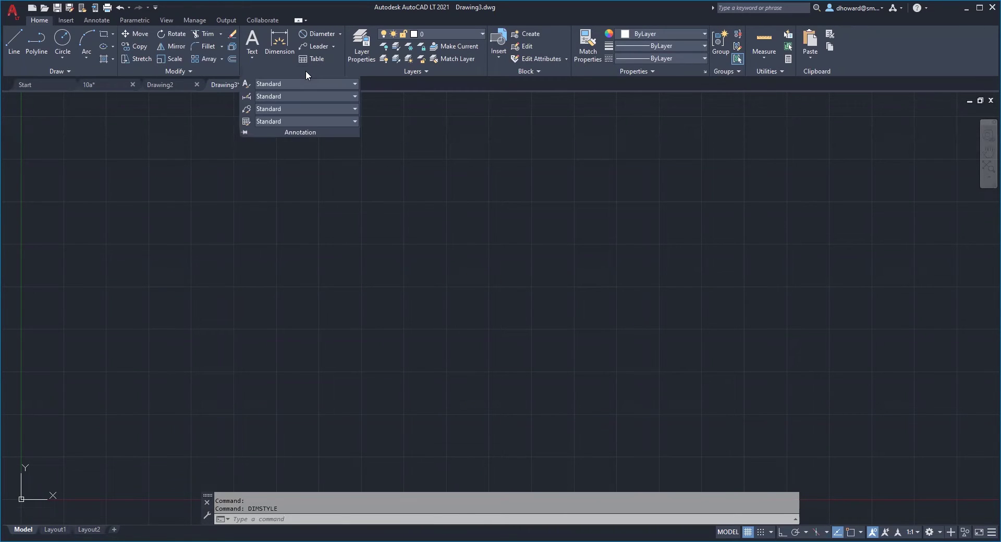
left_click(267, 97)
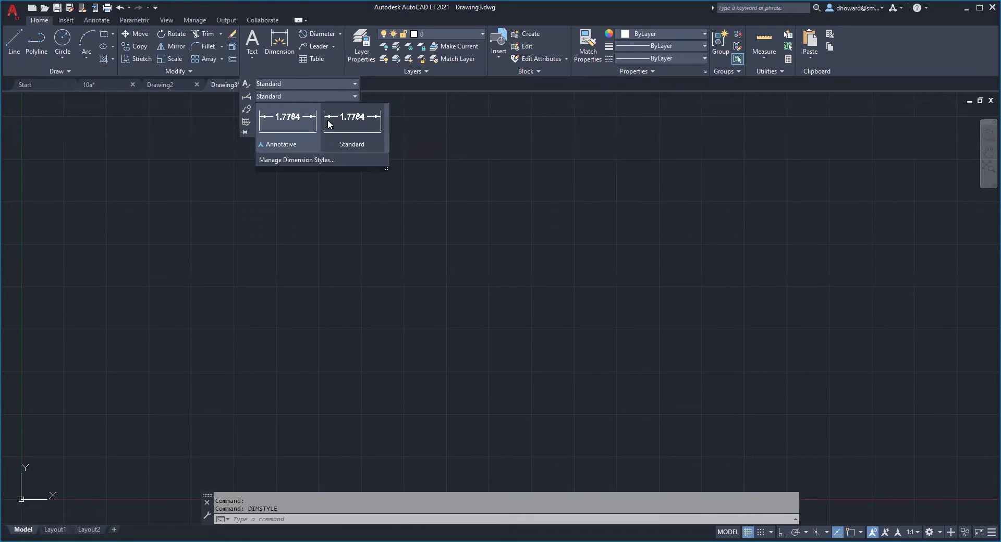
left_click(289, 160)
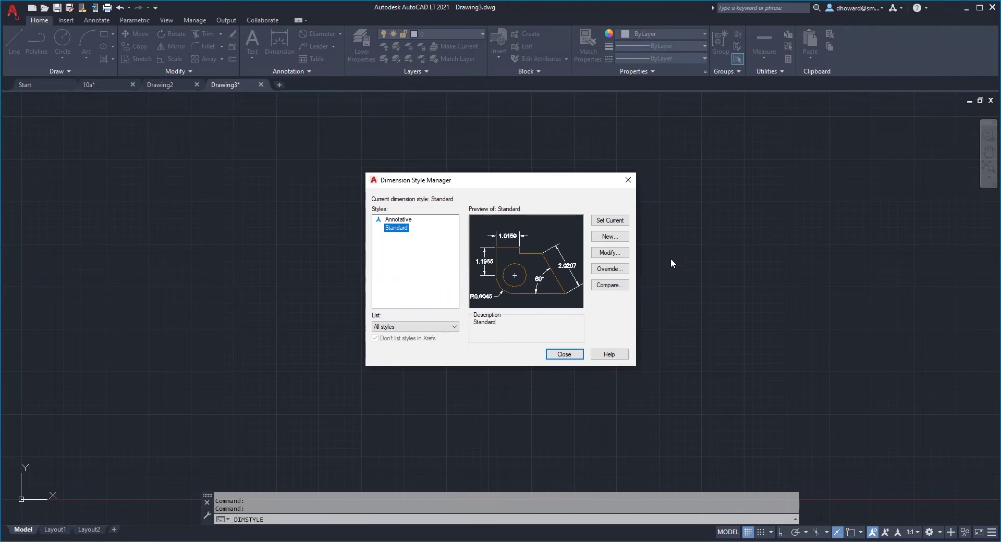
left_click(613, 240)
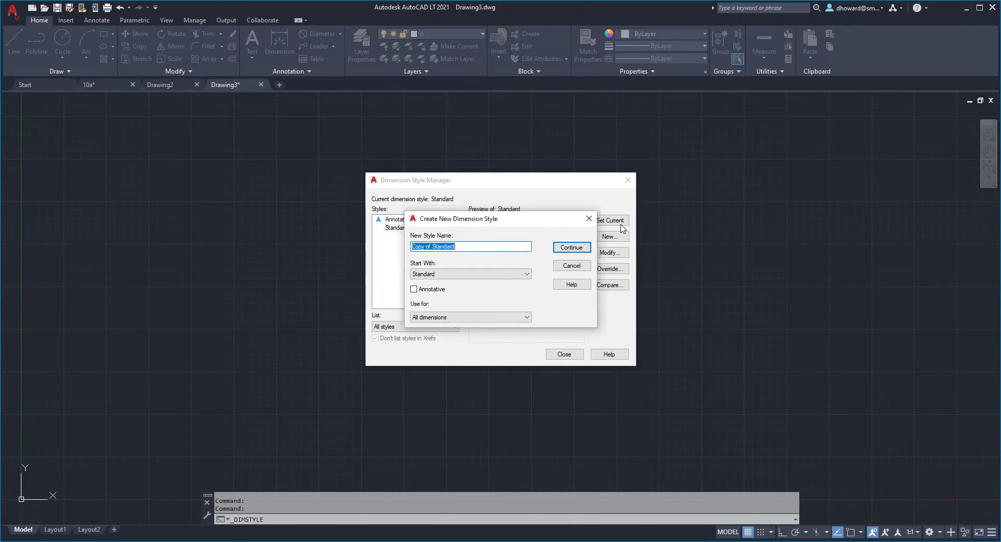
type("HOWARD")
key("Return")
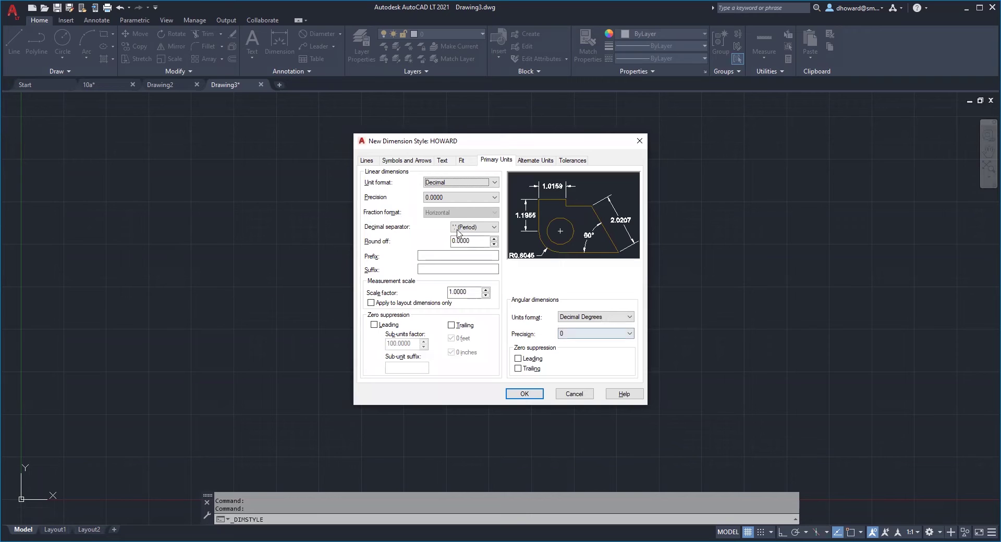
Set the new style's extension lines to extend 0.1 beyond the dimension lines.
left_click(366, 162)
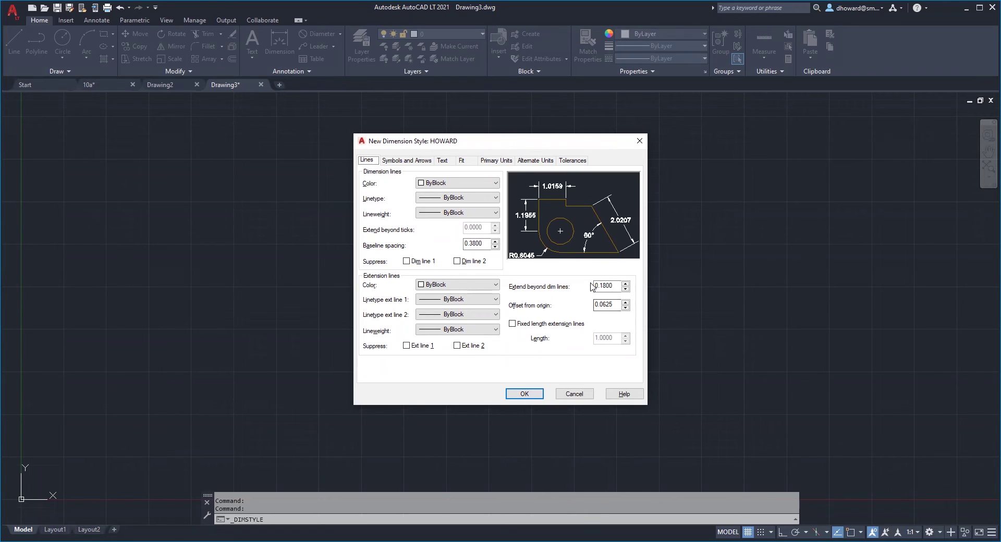
left_click_drag(615, 287, 589, 286)
key("BackSpace")
type(".1")
key("Tab")
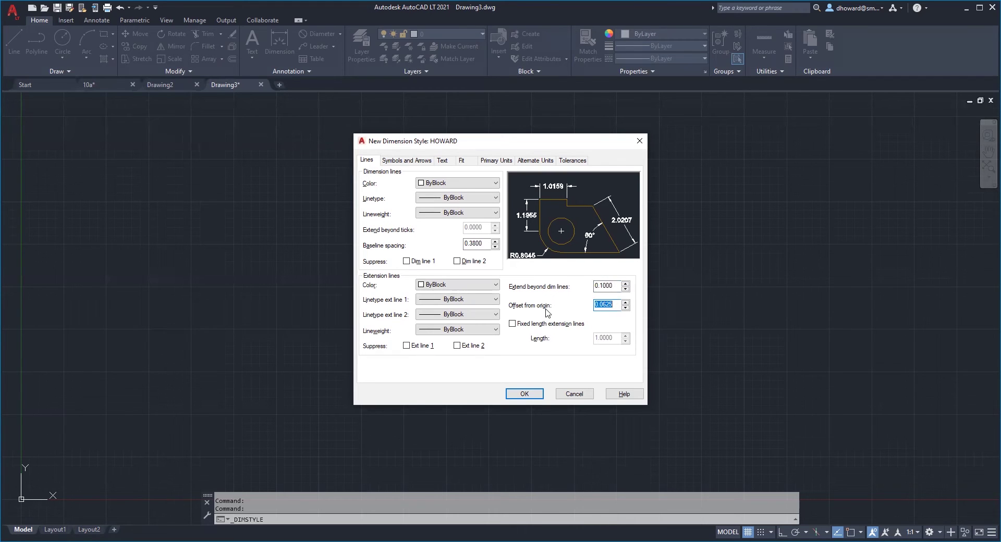
key("BackSpace")
key("Tab")
Set the dimension style's arrow size to 0.125 and its center marks to None.
left_click(405, 161)
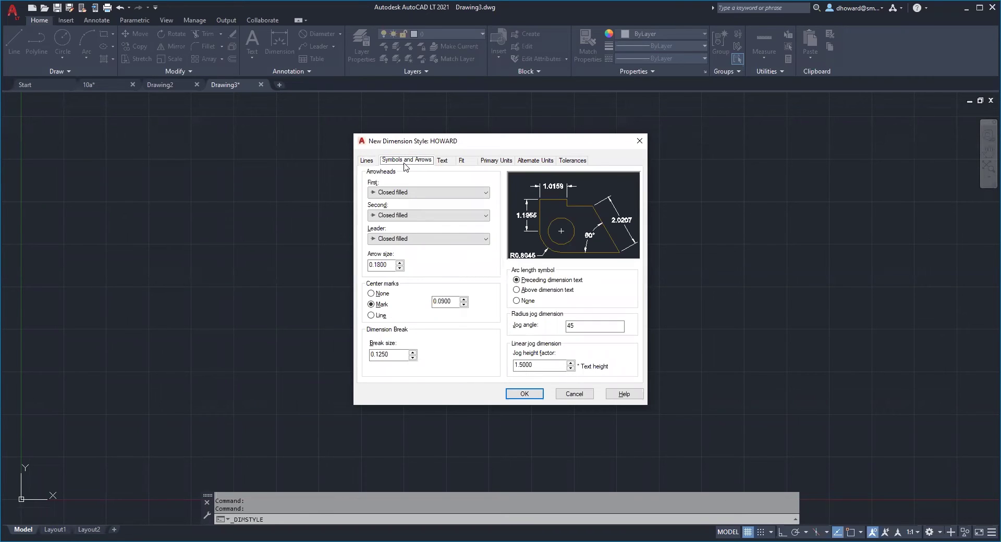
left_click(390, 264)
type("25")
key("alt+n")
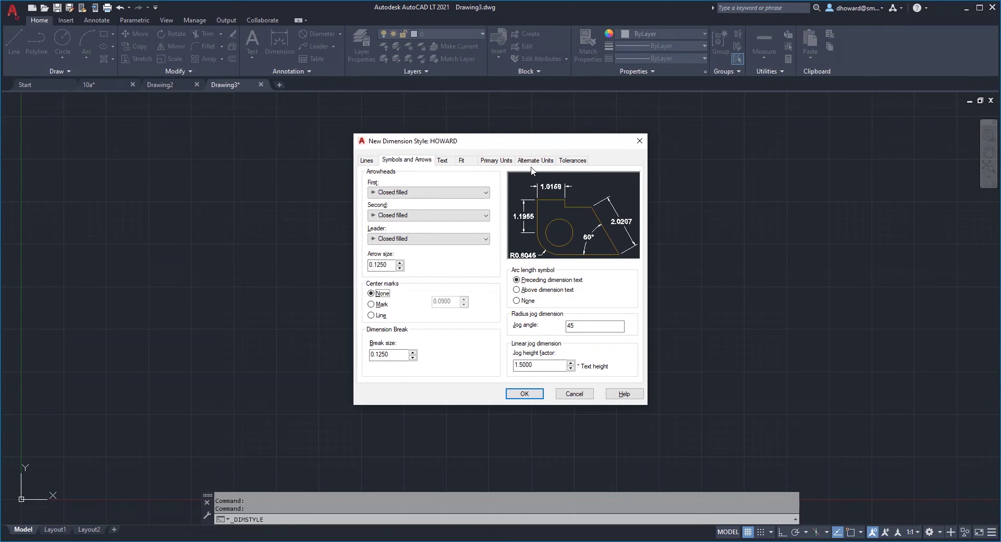
Set the dimension style's text height to 0.125.
left_click(444, 161)
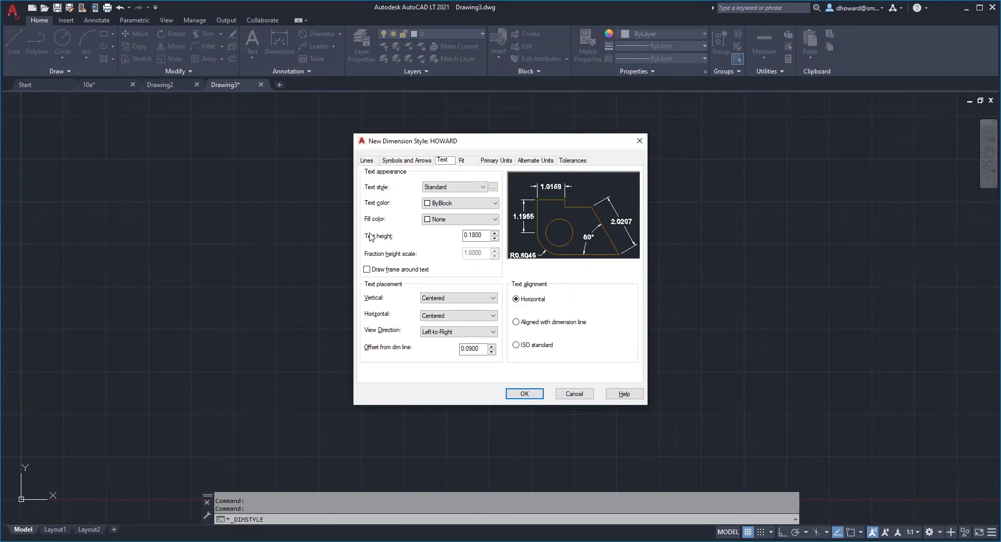
left_click(487, 236)
left_click(486, 236)
type("25")
key("Tab")
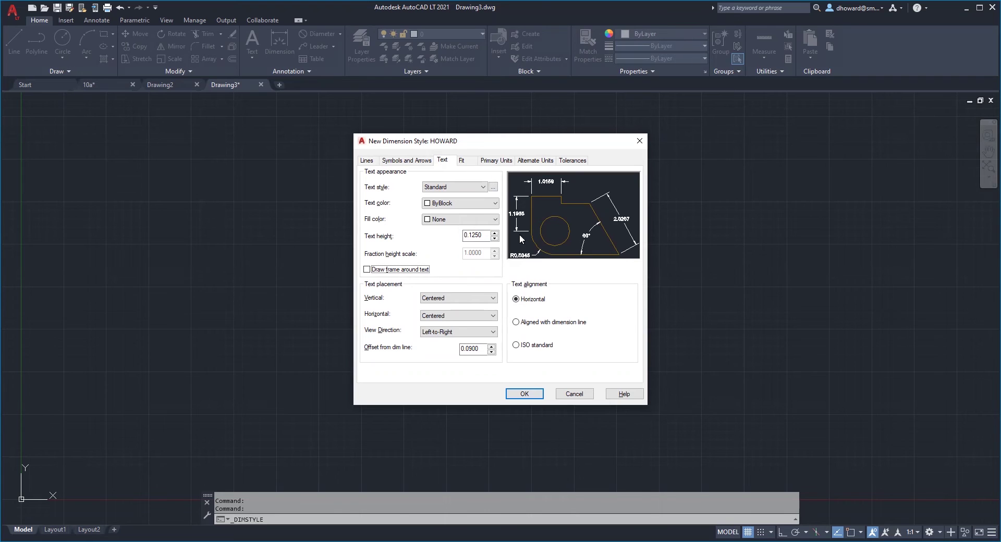
Set the primary units' linear precision to 0.000 with leading zeros suppressed, save the style and close the Dimension Style Manager.
left_click(491, 161)
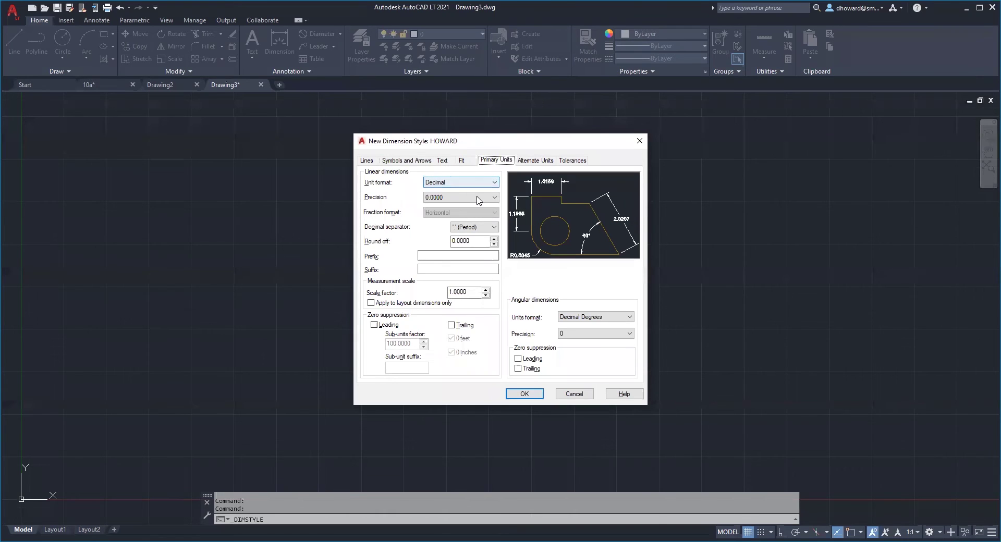
left_click(478, 198)
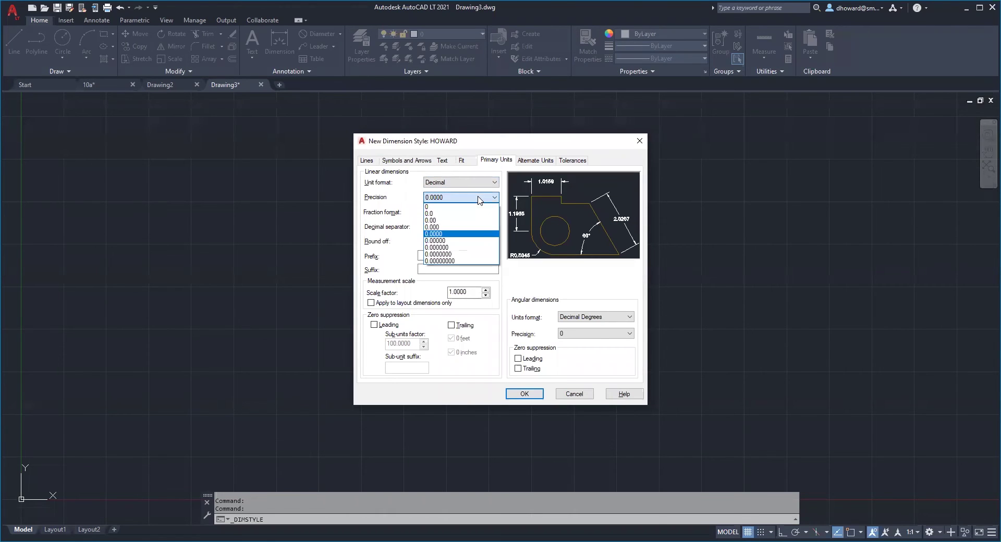
left_click(447, 228)
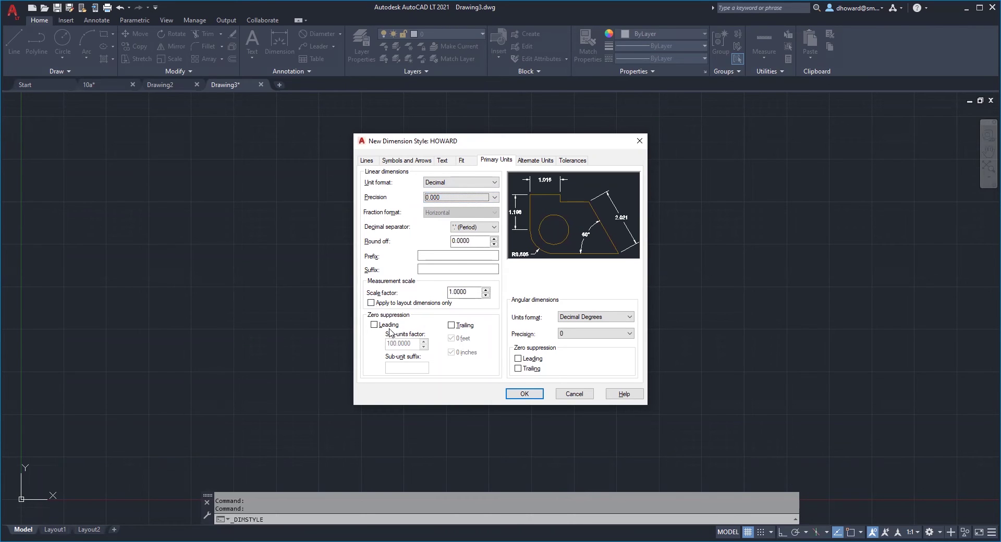
left_click(373, 325)
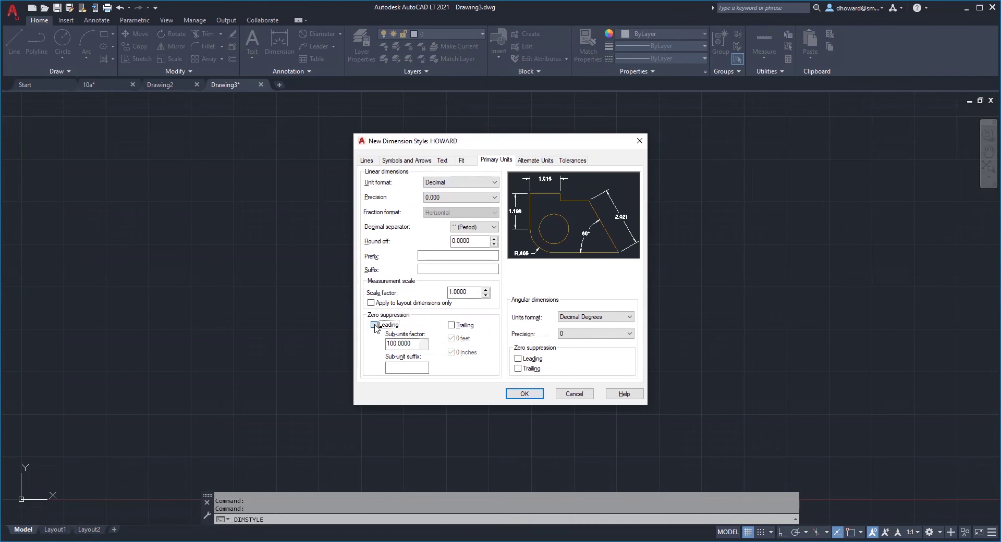
left_click(374, 325)
left_click(524, 394)
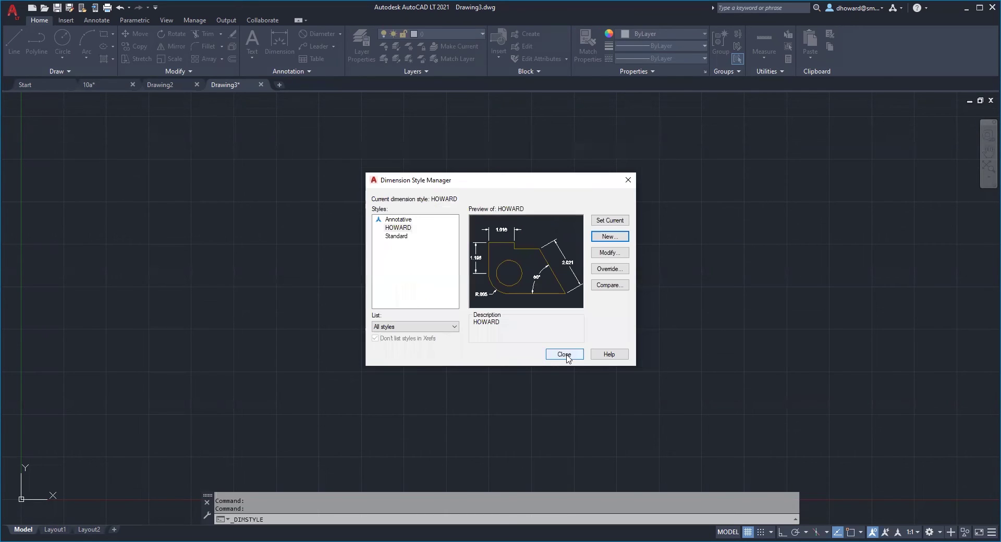
left_click(566, 354)
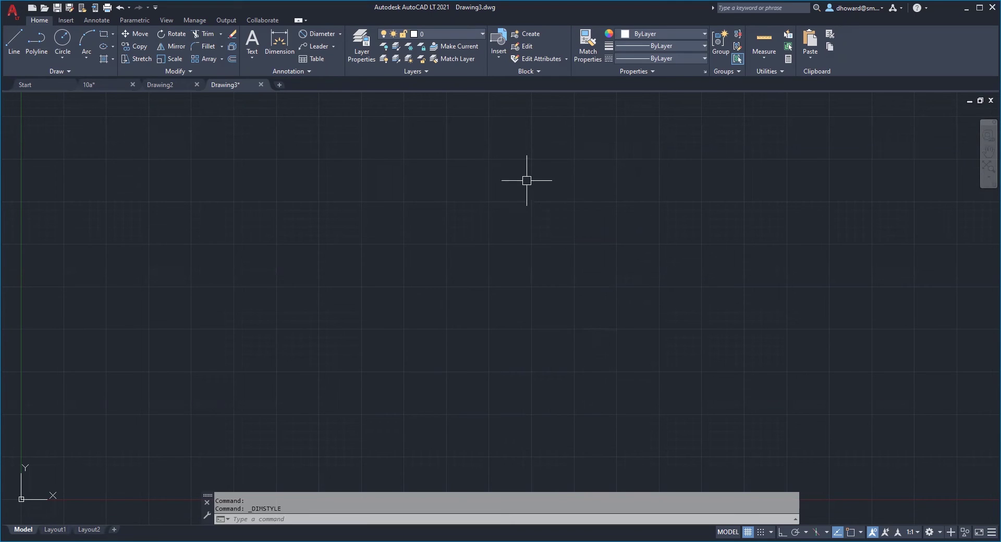
Set the drawing's snap spacing to 0.125 in both X and Y in the drafting settings.
right_click(748, 531)
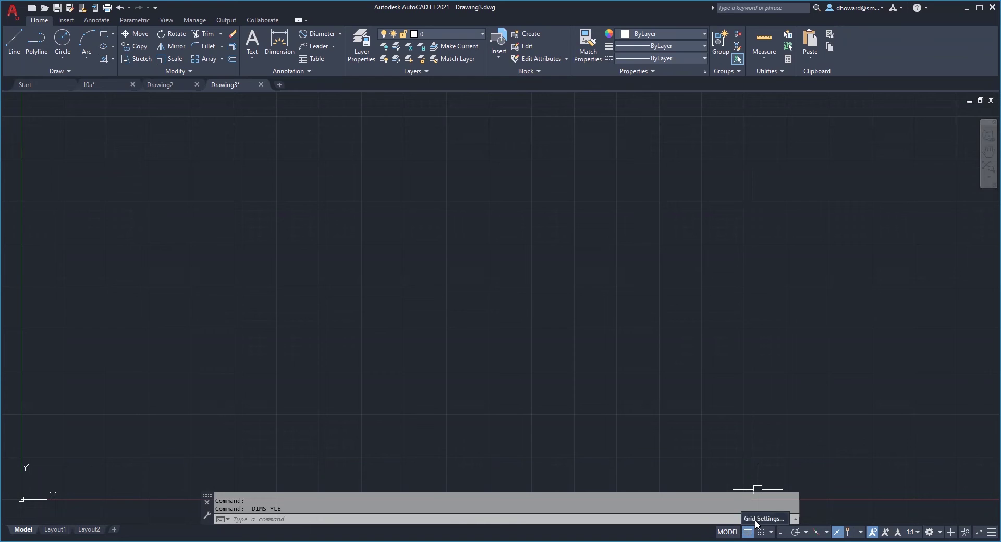
left_click(757, 521)
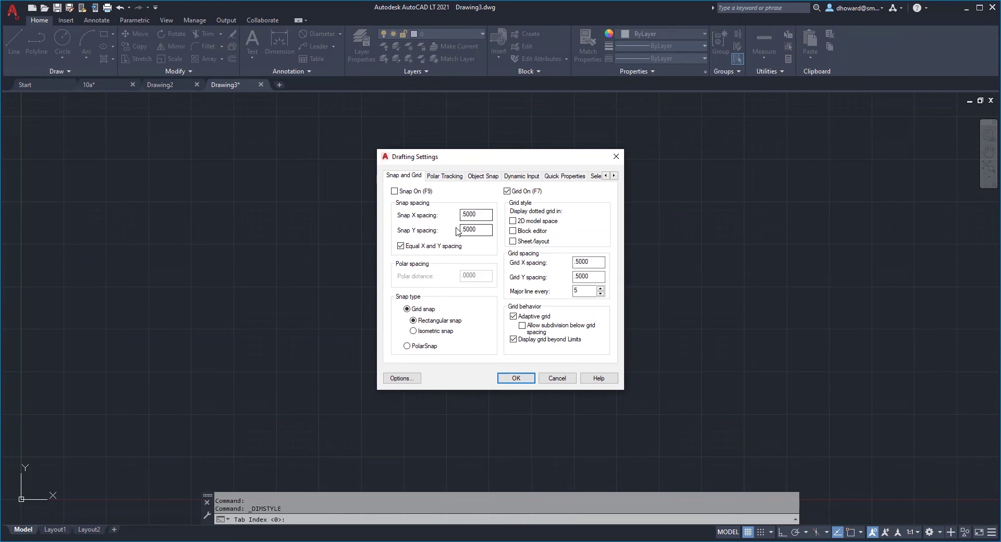
double_click(484, 214)
type(".125")
left_click(461, 229)
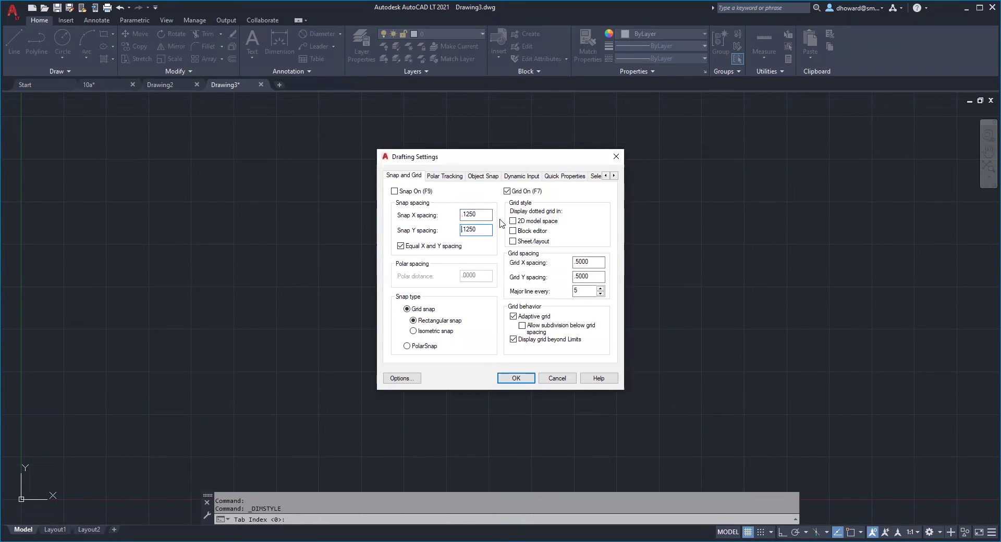
Set the grid spacing to 0.25 in X and Y with a major line every 4, and apply the drafting settings.
left_click(589, 262)
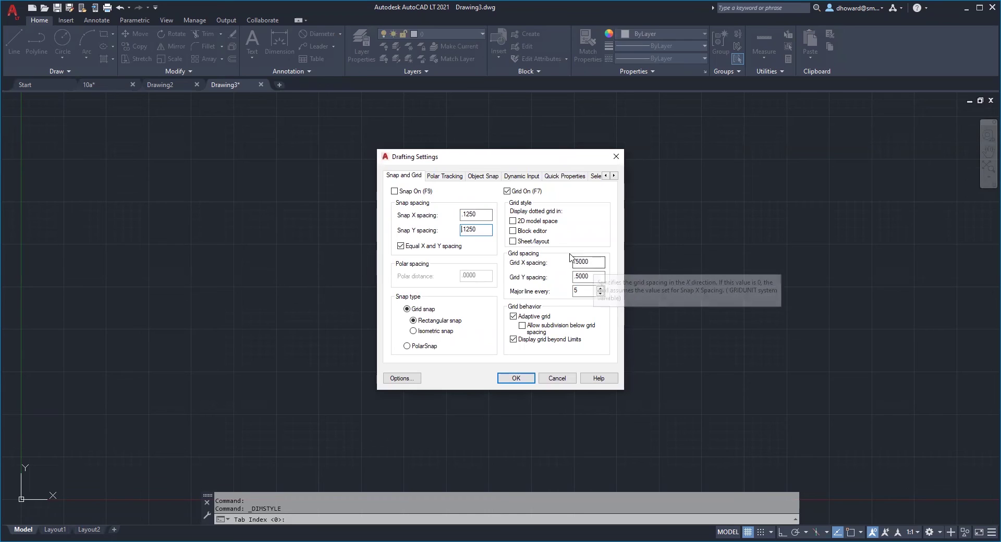
double_click(591, 262)
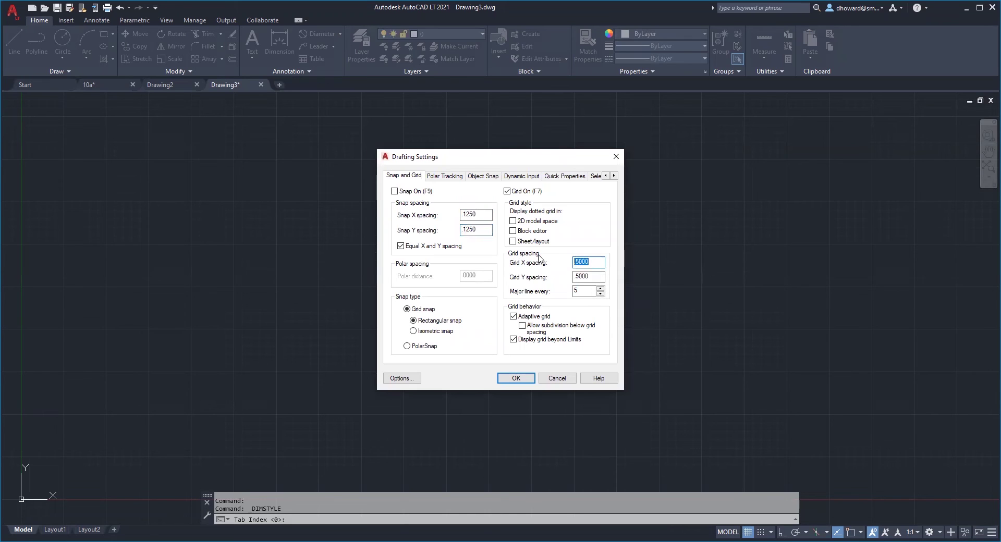
type(".25")
key("Tab")
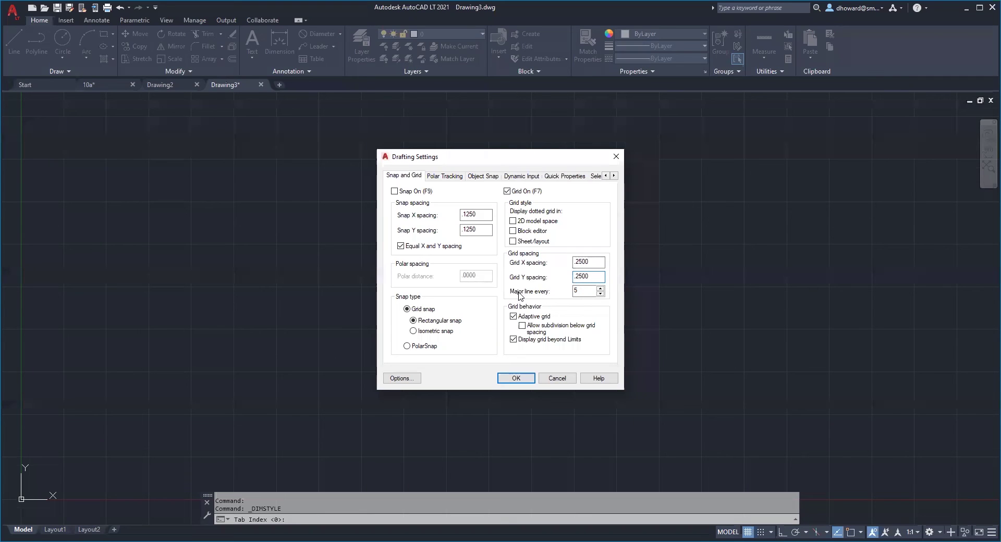
key("Tab")
type("4")
key("Tab")
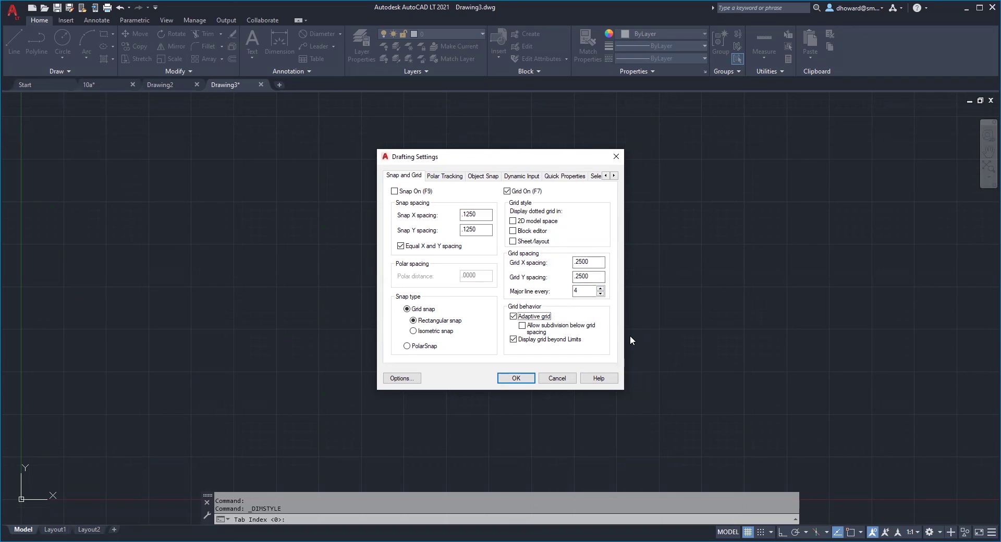
left_click(515, 380)
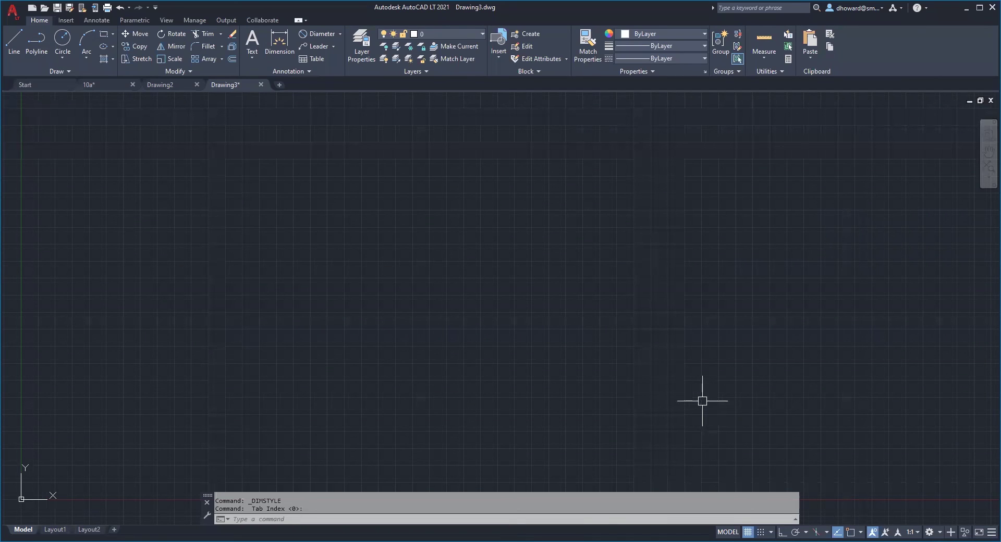
Switch to the 10a drawing and examine the DIM layer's properties in the Layer Properties Manager.
left_click(165, 83)
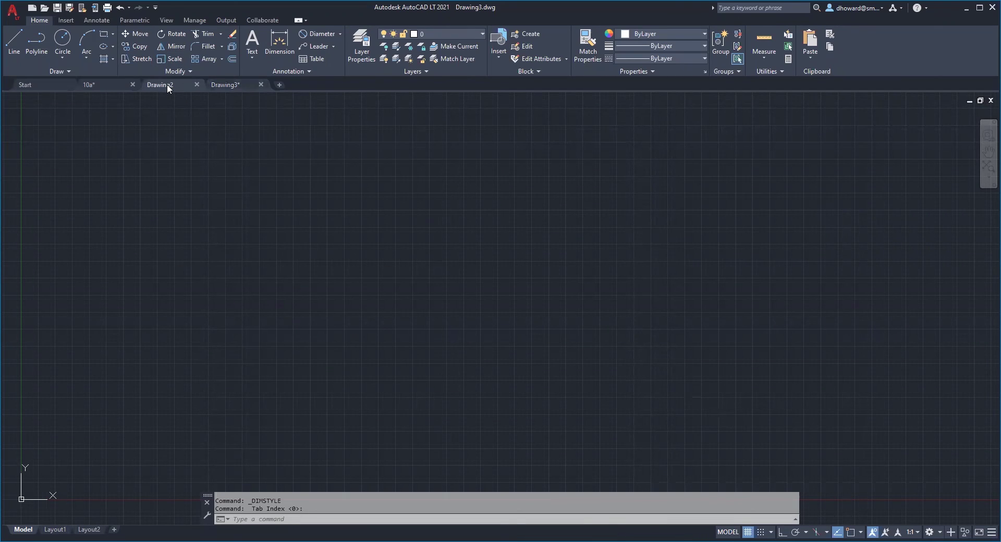
left_click(114, 83)
left_click(372, 39)
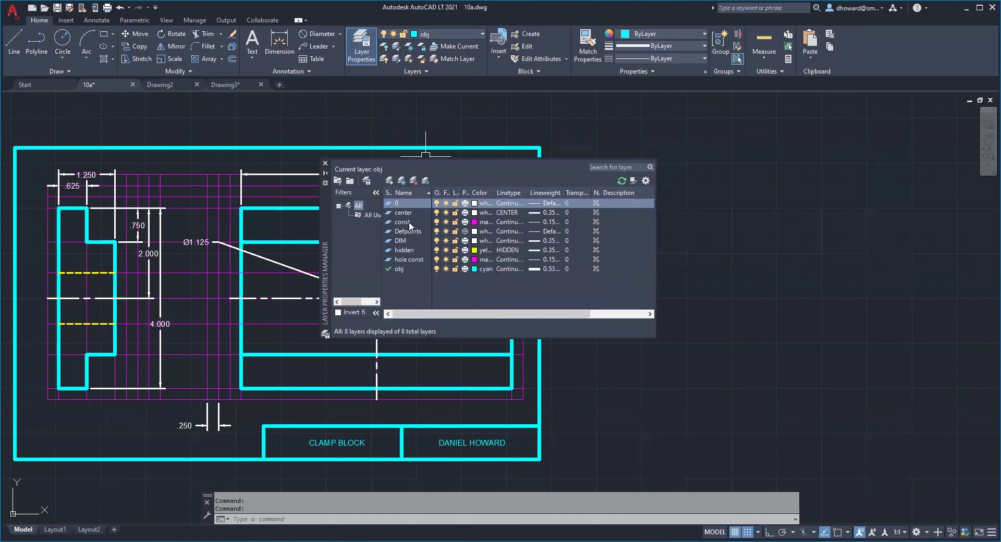
left_click(400, 242)
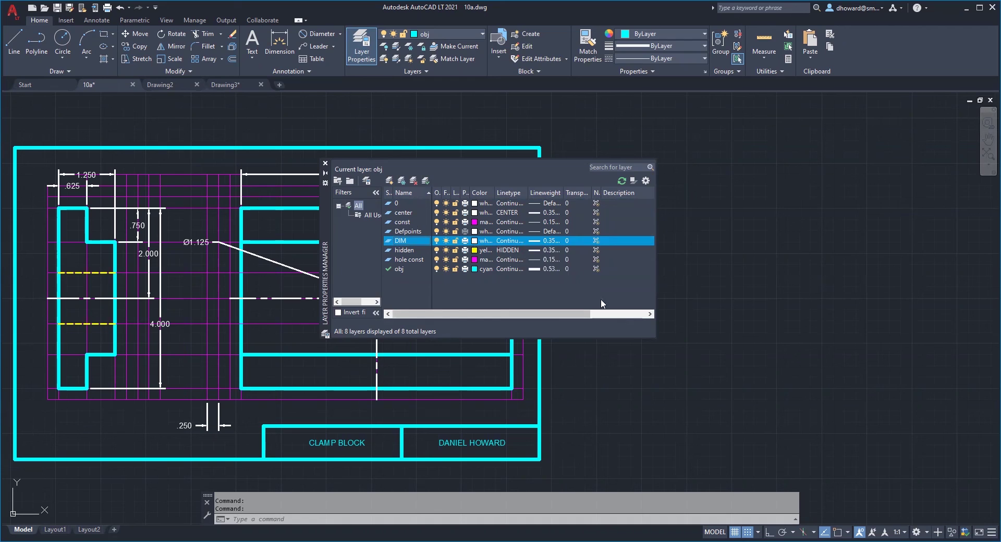
left_click(325, 164)
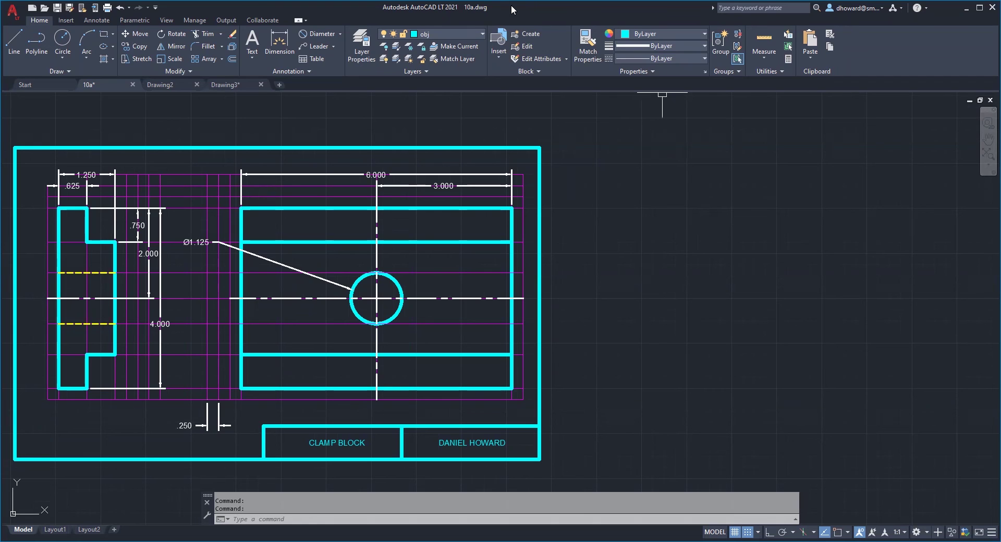
Toggle the DIM layer off and back on to check which objects in the clamp block drawing belong to it.
left_click(480, 34)
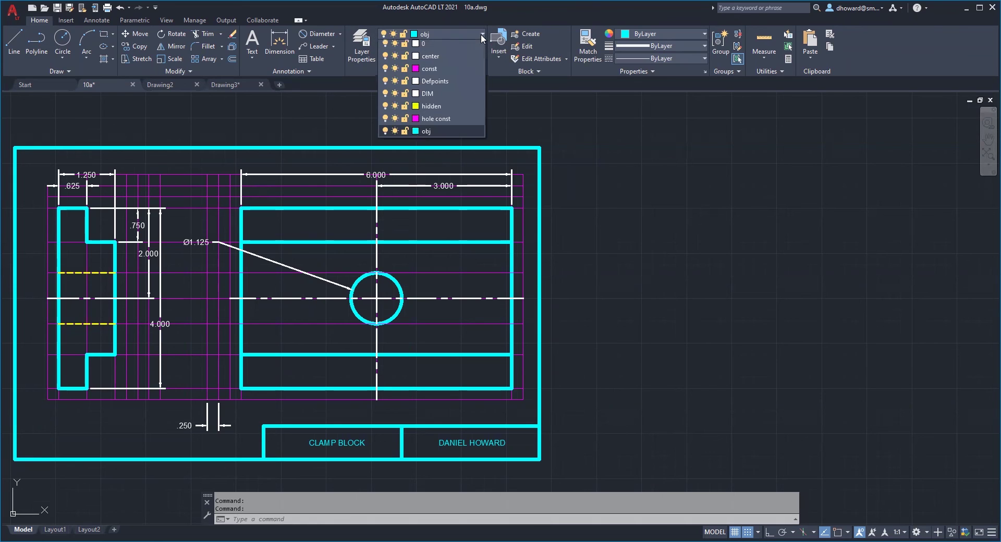
left_click(385, 96)
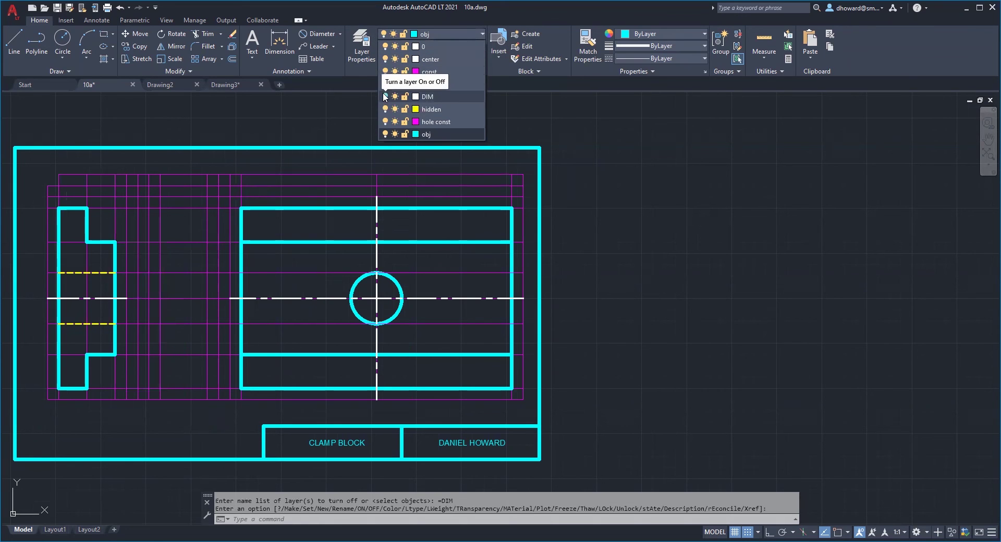
left_click(385, 97)
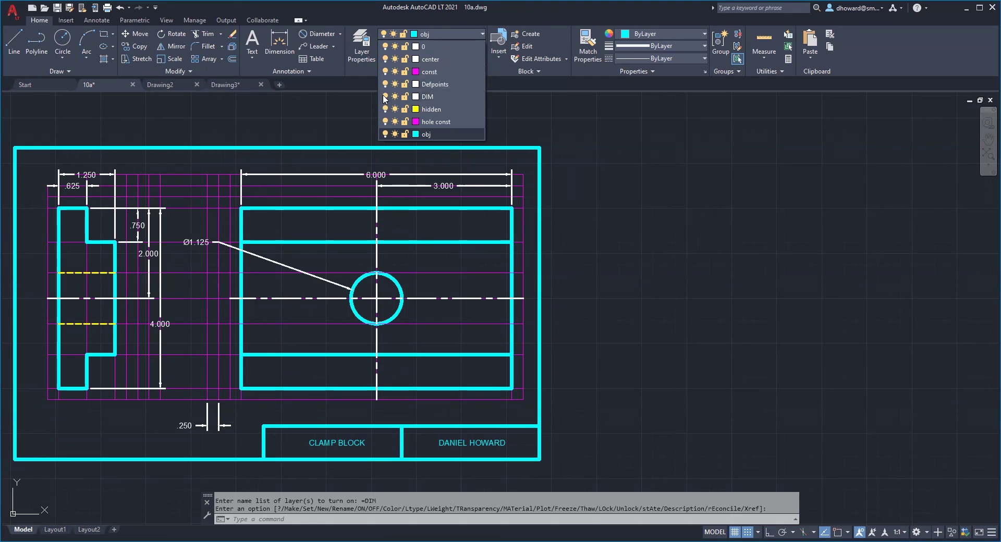
left_click(385, 97)
left_click(385, 96)
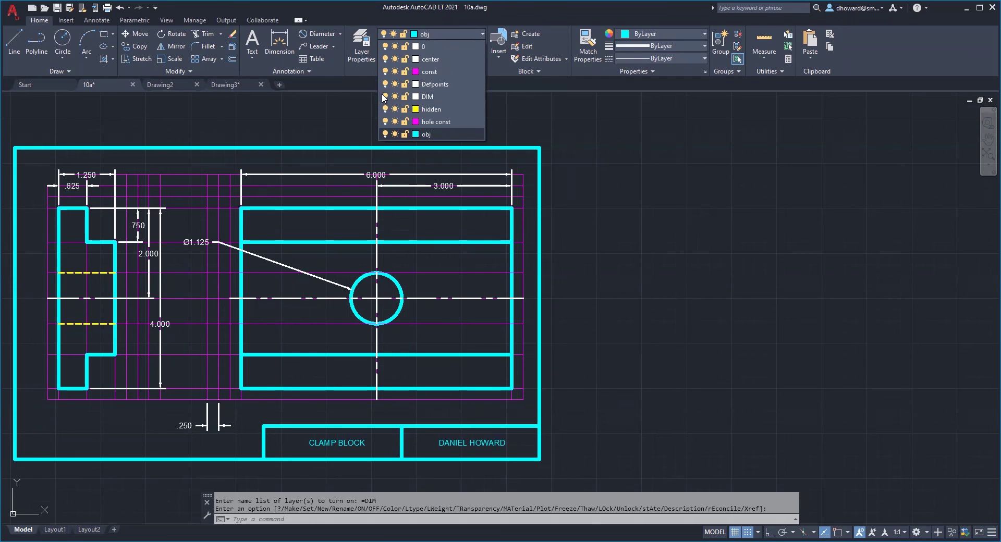
left_click(607, 410)
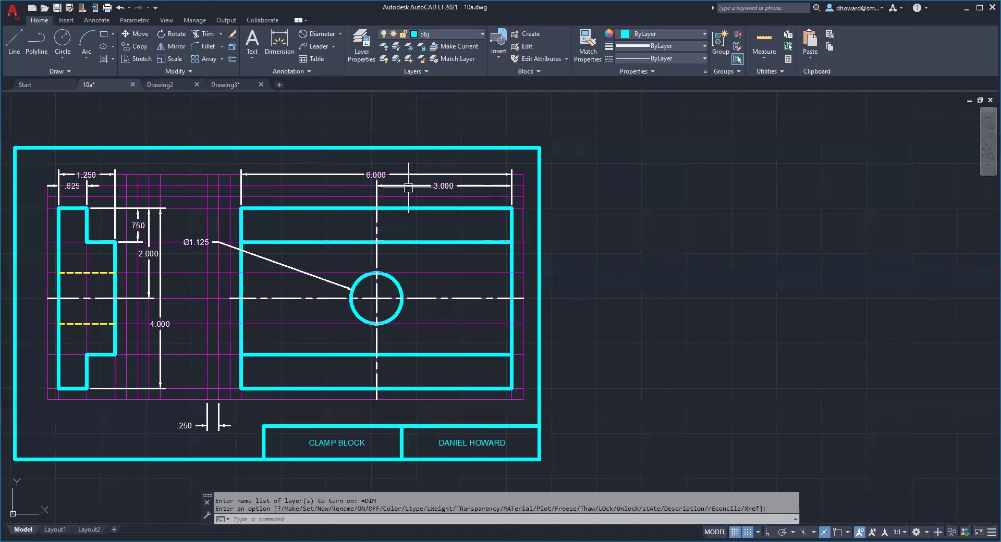